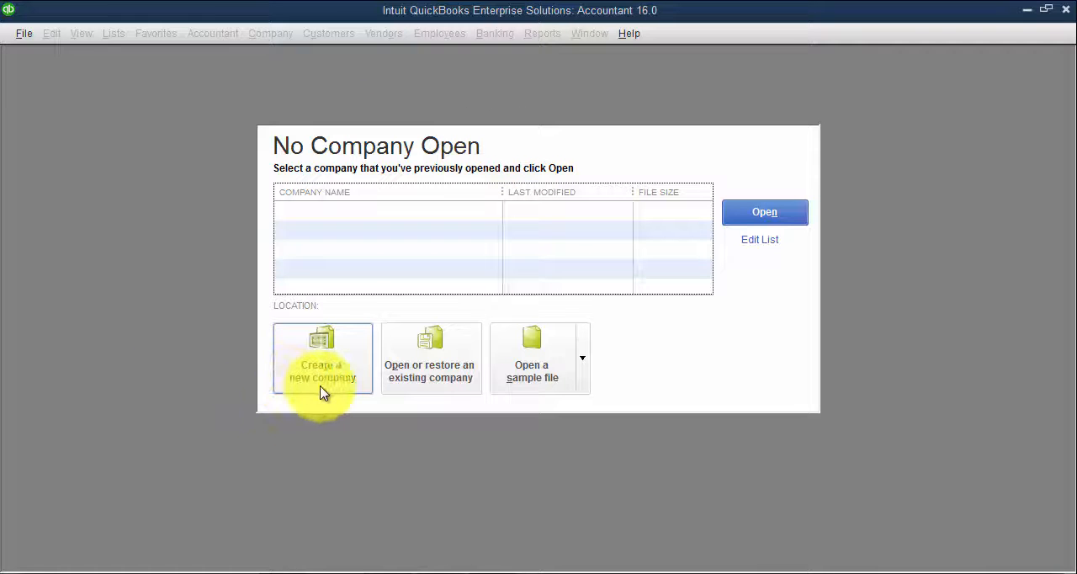
Create a new company and begin its setup with the Detailed Start interview
{"action": "left_click", "coordinate": [25, 34]}
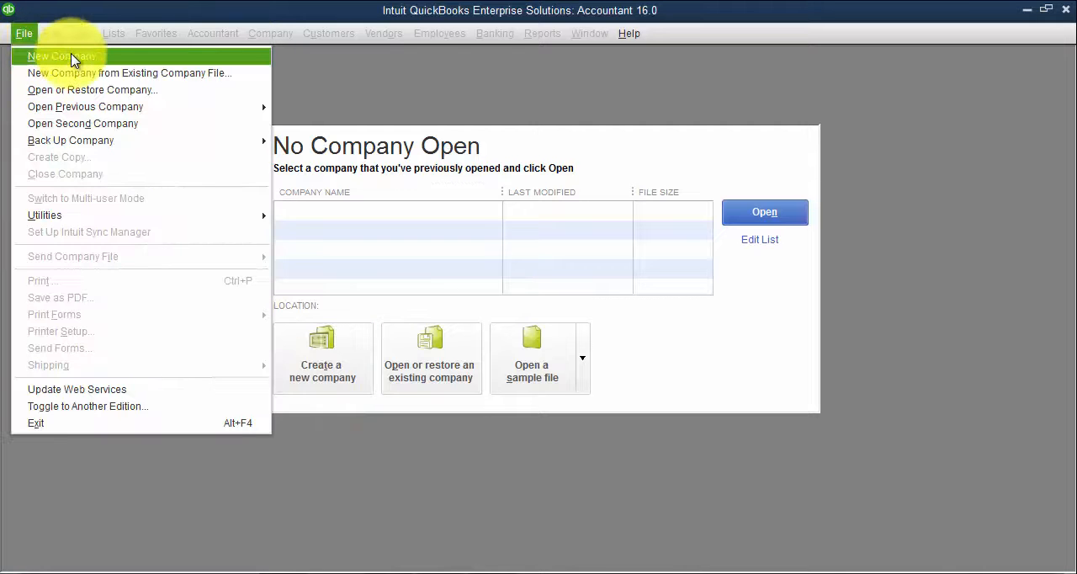
{"action": "left_click", "coordinate": [493, 72]}
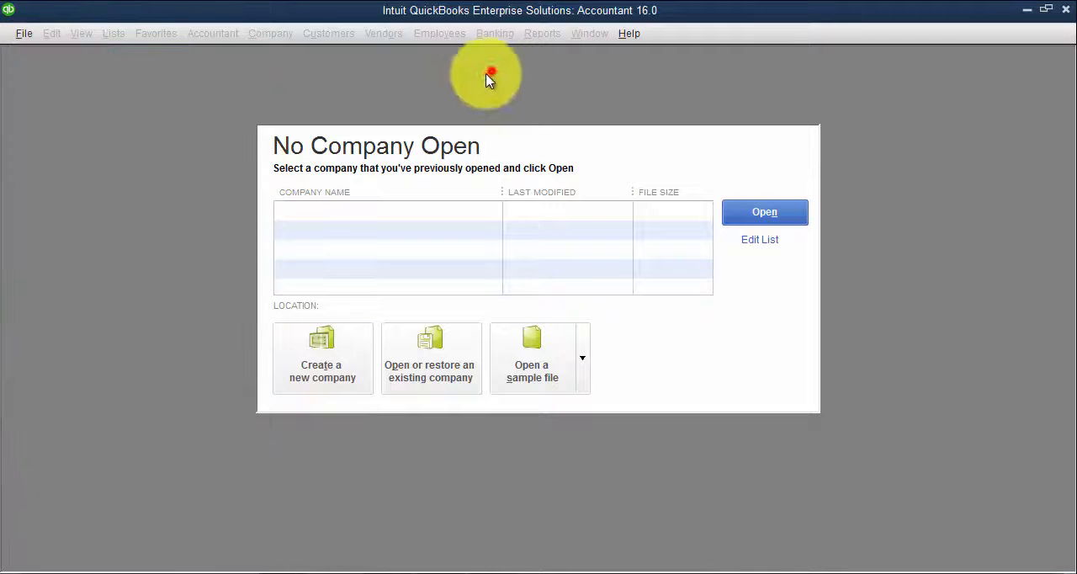
{"action": "left_click", "coordinate": [330, 357]}
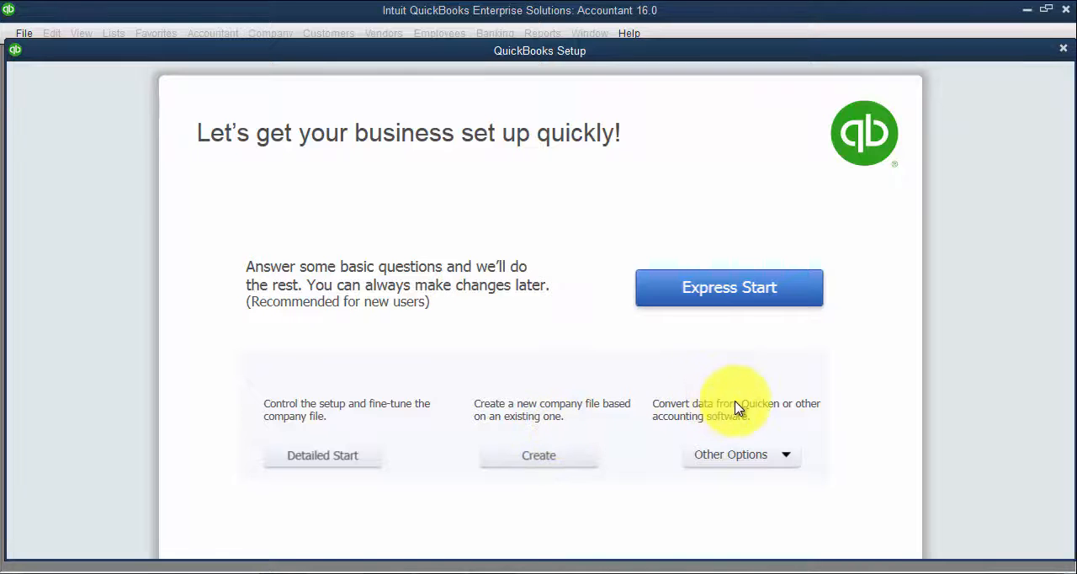
{"action": "left_click", "coordinate": [792, 457]}
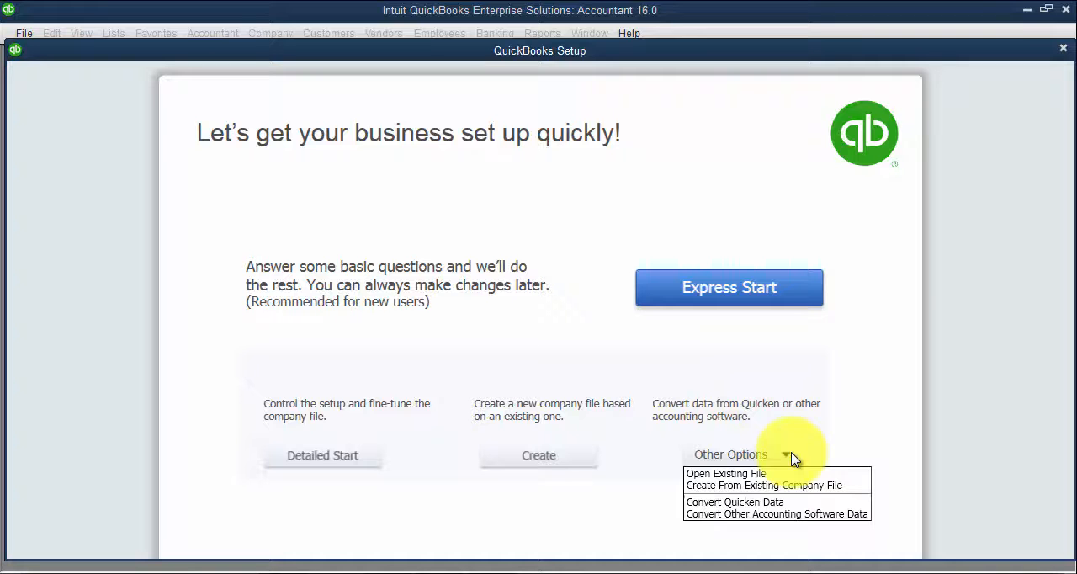
{"action": "left_click", "coordinate": [900, 433]}
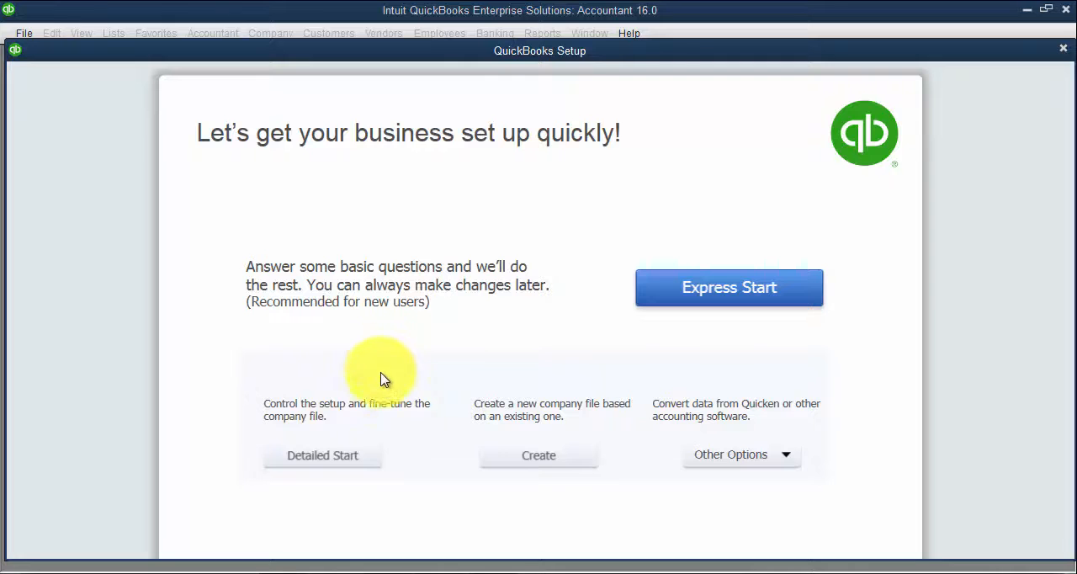
{"action": "left_click", "coordinate": [325, 463]}
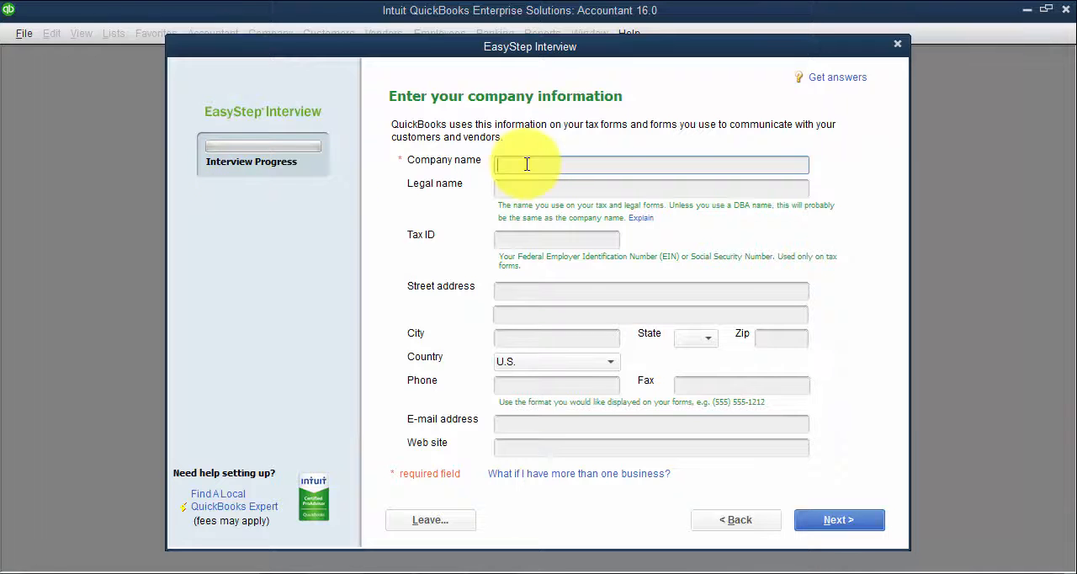
Enter FOURLANE INC as the company name and use the same text for the legal name
{"action": "type", "text": "d"}
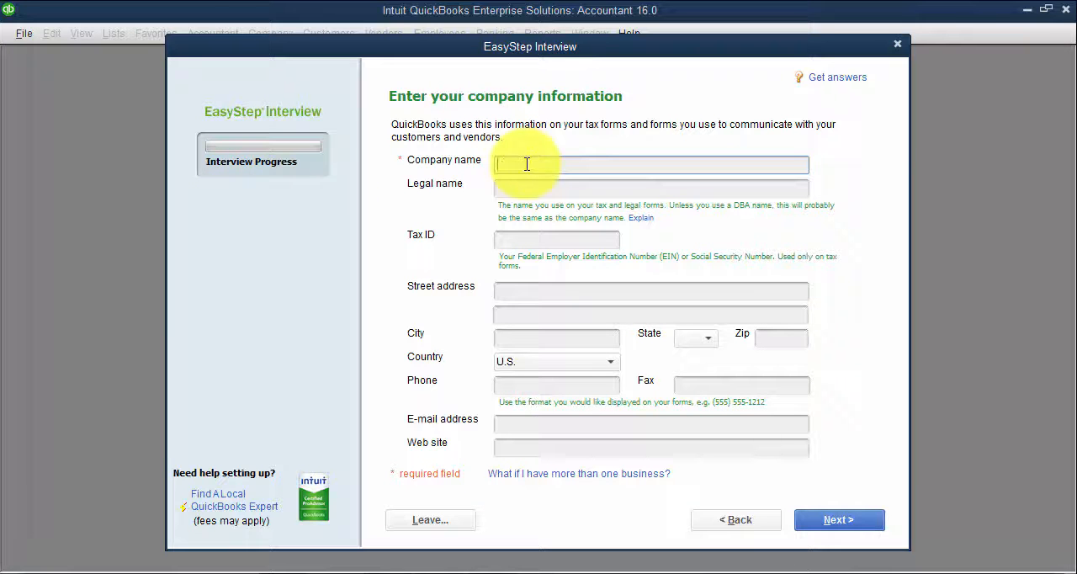
{"action": "type", "text": "OURLANE INC"}
{"action": "key", "text": "Tab"}
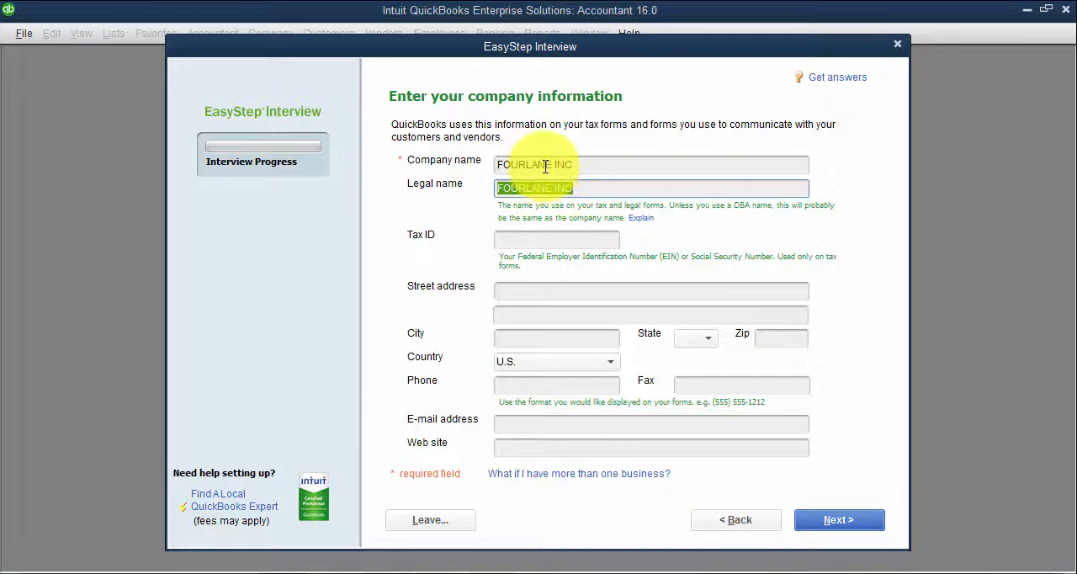
Fill in the company's street address, city, state and ZIP code, leave the tax ID and contact fields blank, and continue
{"action": "left_click", "coordinate": [525, 241]}
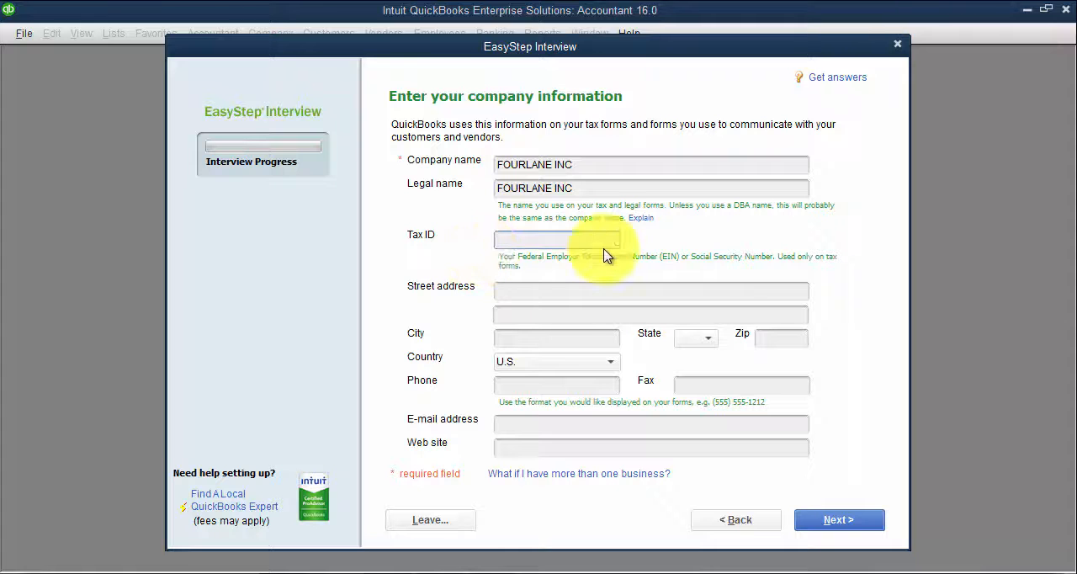
{"action": "left_click", "coordinate": [533, 295]}
{"action": "type", "text": "12"}
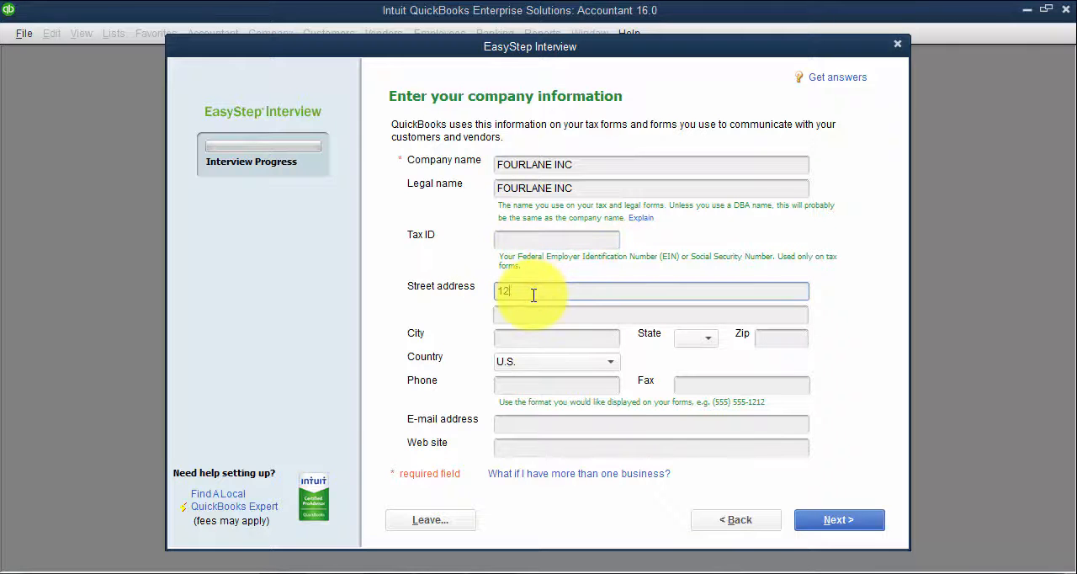
{"action": "type", "text": "3 ABC"}
{"action": "key", "text": "Tab"}
{"action": "key", "text": "Tab"}
{"action": "type", "text": "Aust"}
{"action": "key", "text": "Tab"}
{"action": "type", "text": "TX"}
{"action": "key", "text": "Tab"}
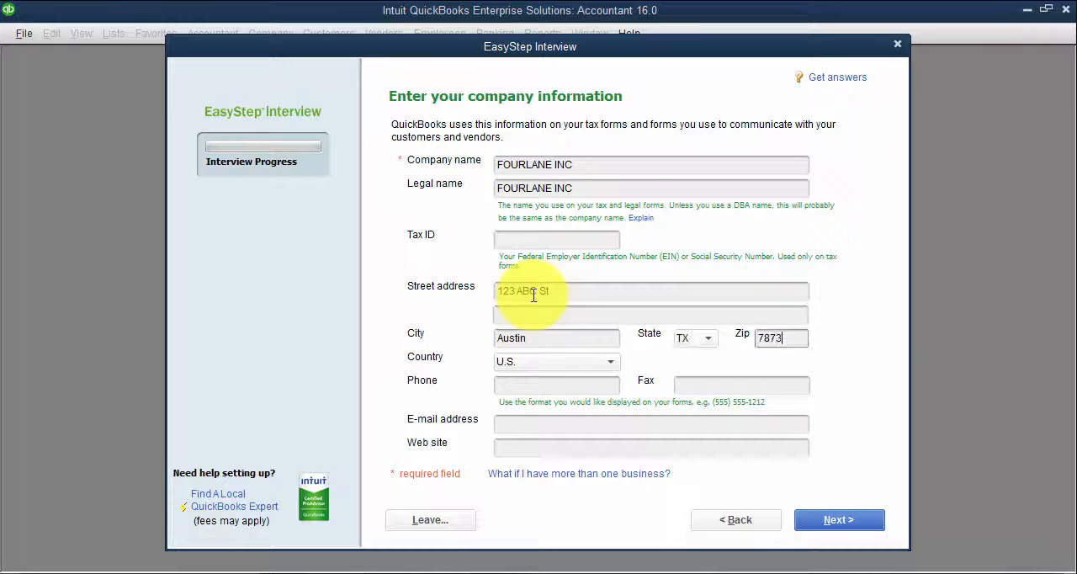
{"action": "type", "text": "78738"}
{"action": "key", "text": "Tab"}
{"action": "key", "text": "Tab"}
{"action": "key", "text": "Tab"}
{"action": "key", "text": "Tab"}
{"action": "key", "text": "Tab"}
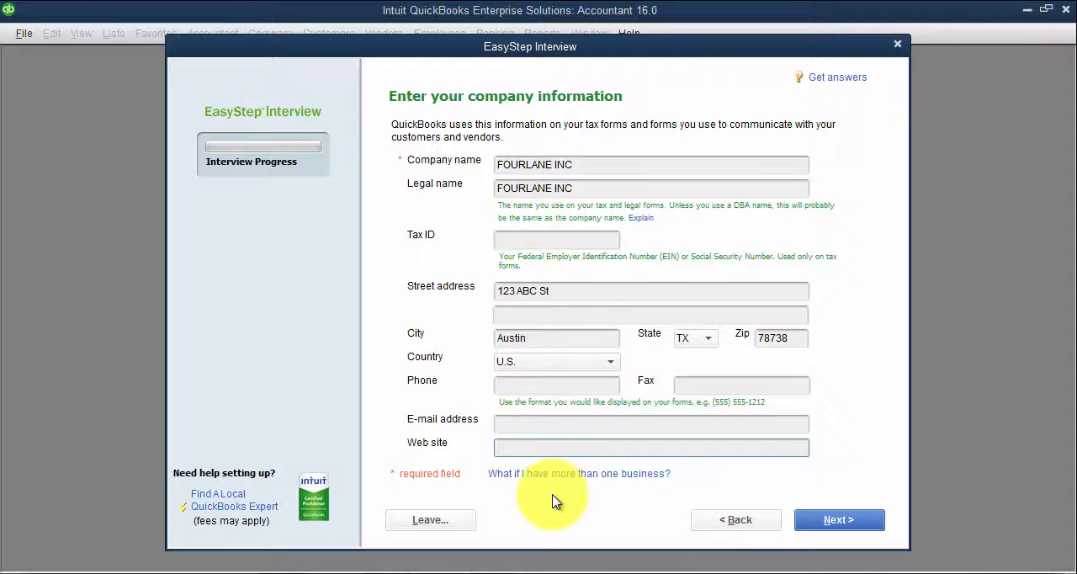
{"action": "left_click", "coordinate": [824, 521]}
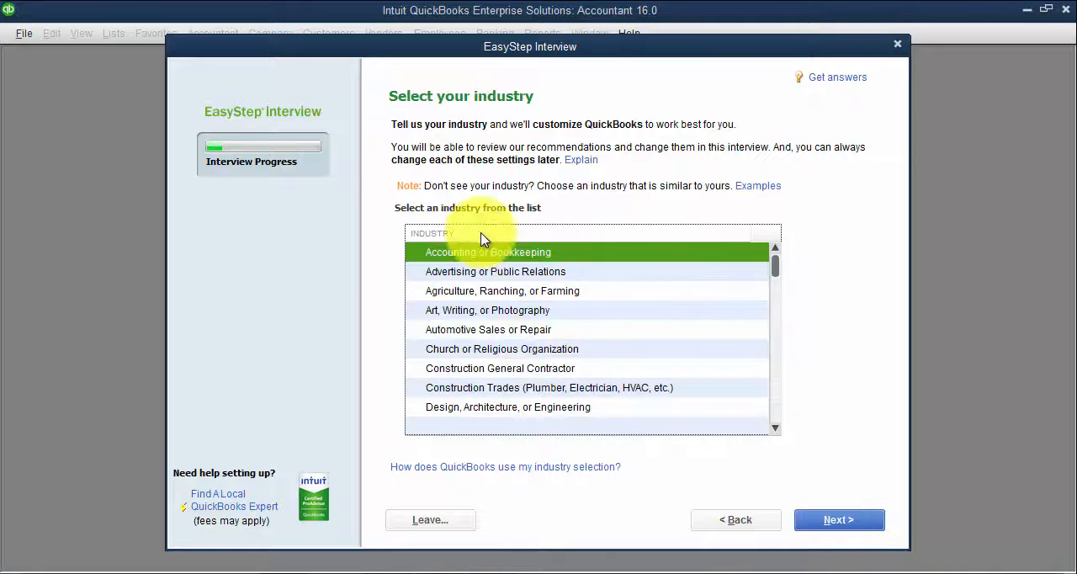
Set the industry to Construction Trades (Plumber, Electrician, HVAC, etc.) and the company organization to S Corporation
{"action": "left_click", "coordinate": [489, 388]}
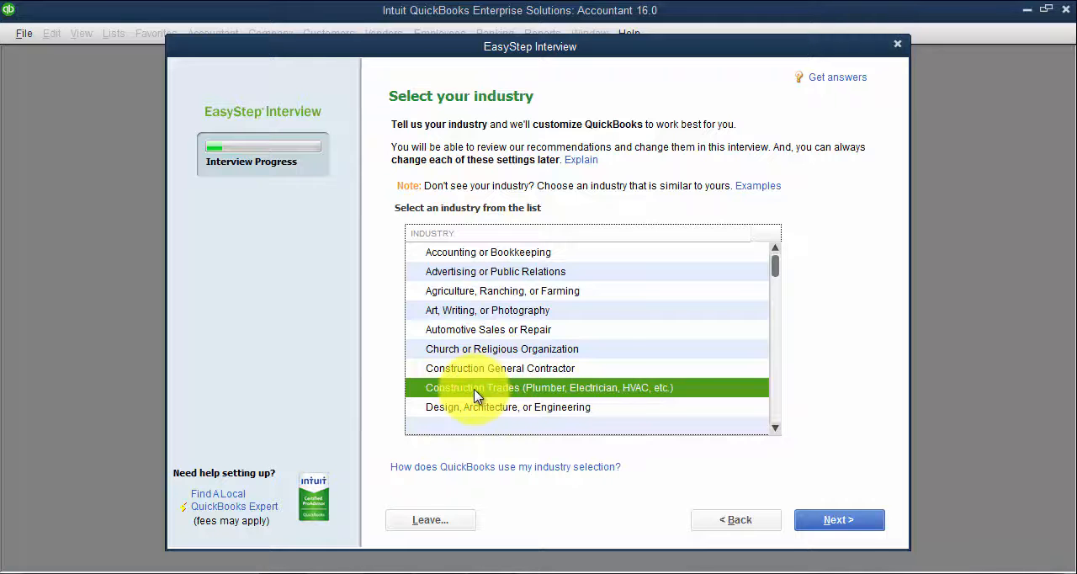
{"action": "left_click", "coordinate": [838, 521]}
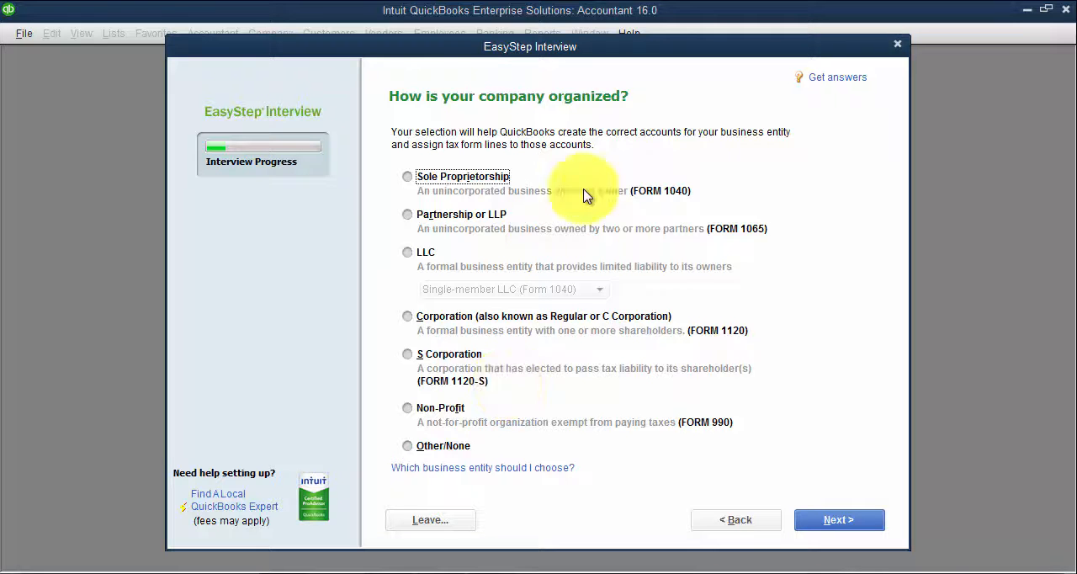
{"action": "left_click", "coordinate": [408, 354]}
{"action": "left_click", "coordinate": [821, 519]}
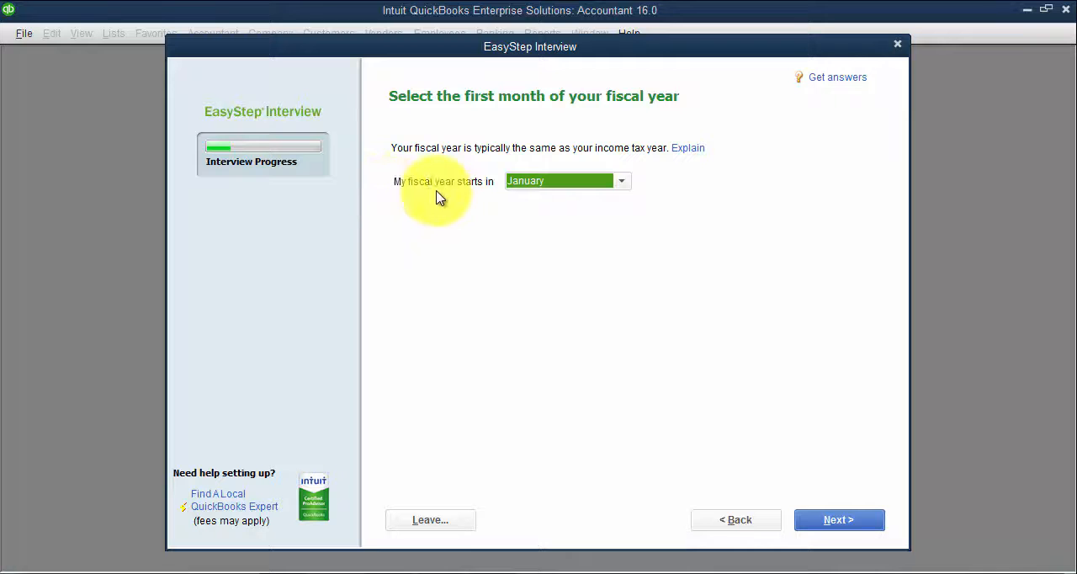
Keep January as the first month of the fiscal year and set the administrator password, entering it in both password fields
{"action": "left_click", "coordinate": [603, 186]}
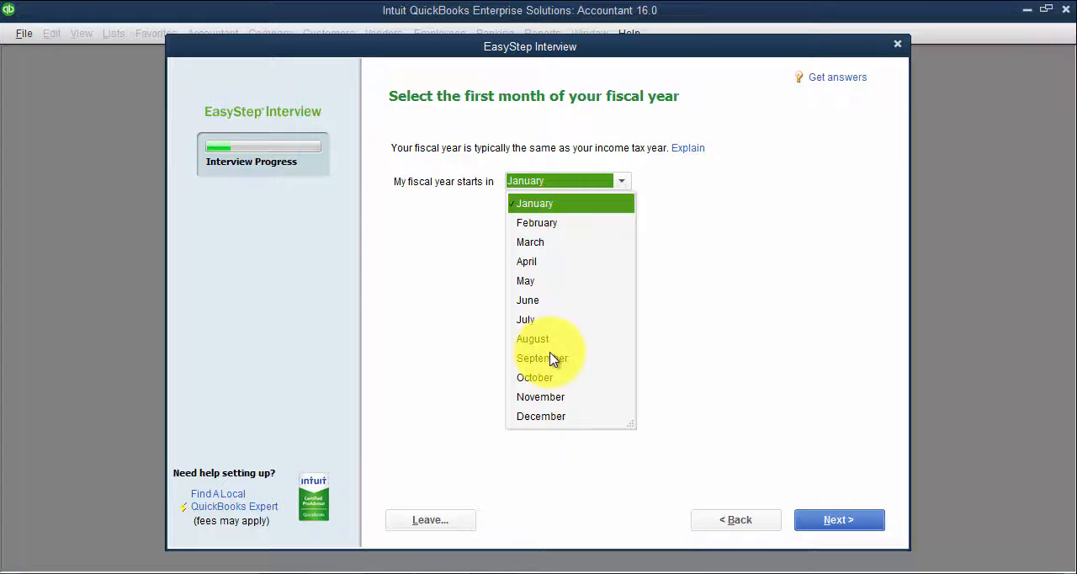
{"action": "left_click", "coordinate": [832, 517]}
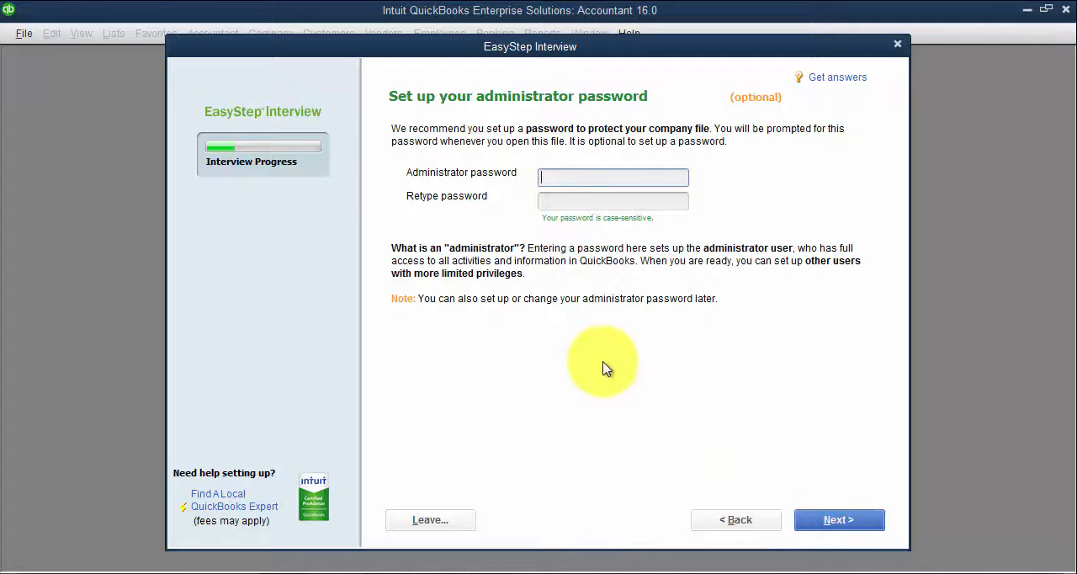
{"action": "left_click", "coordinate": [576, 197]}
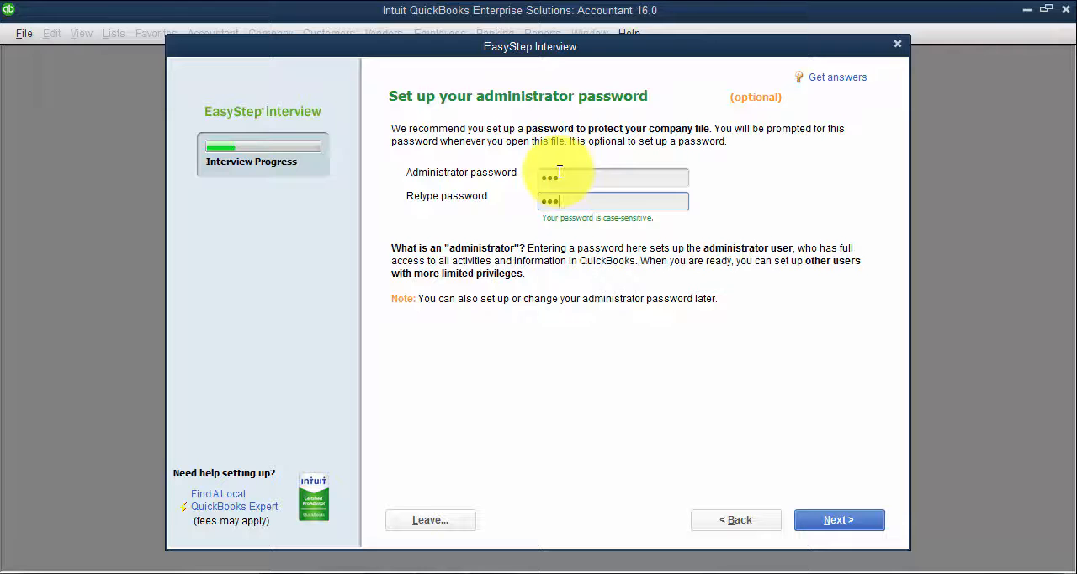
{"action": "left_click", "coordinate": [874, 522]}
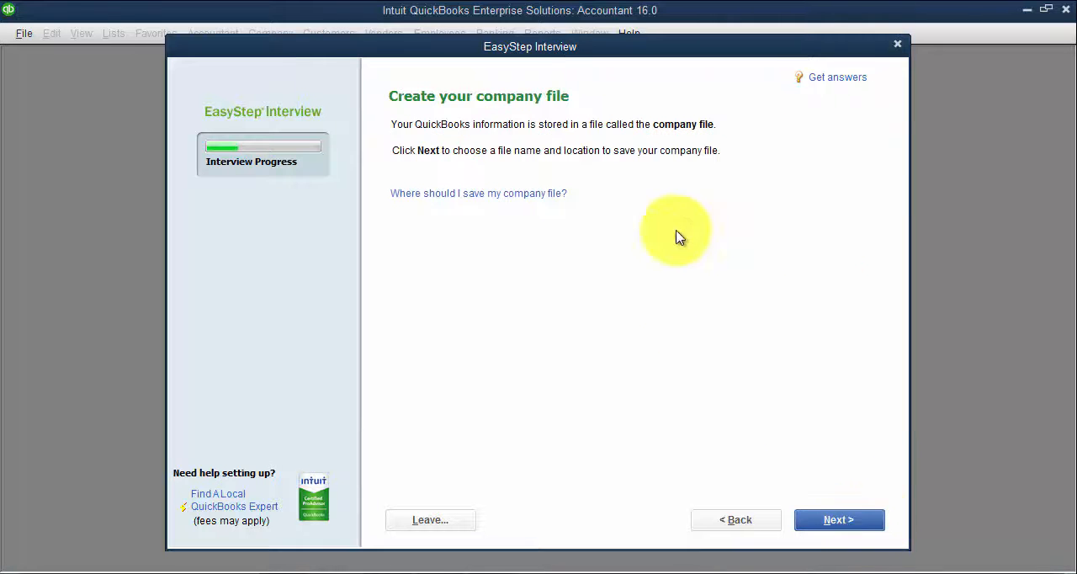
Save the new company file as FOURLANE INC in the Company Files folder
{"action": "left_click", "coordinate": [840, 519]}
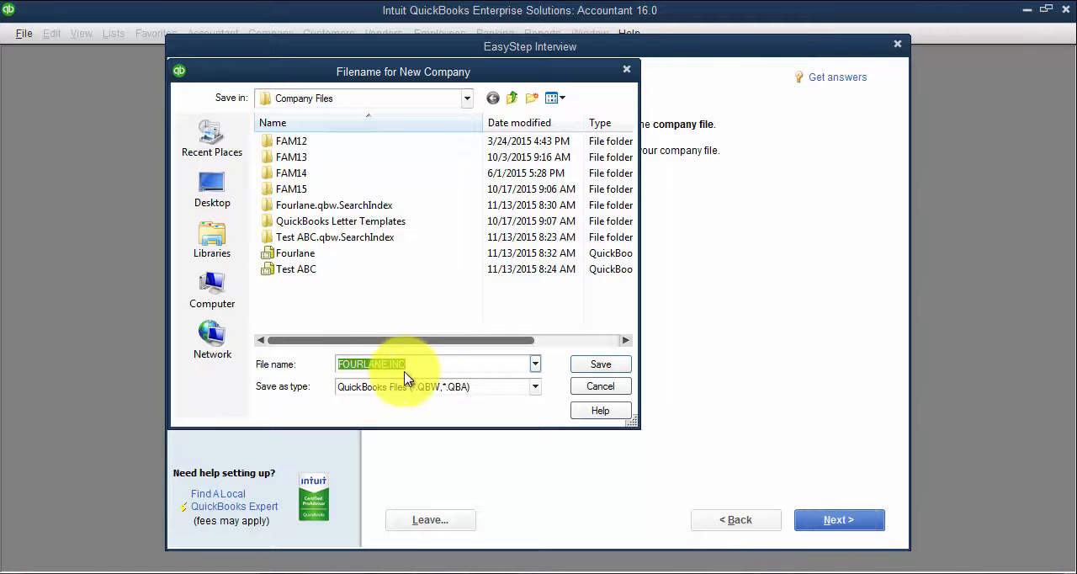
{"action": "left_click", "coordinate": [465, 100]}
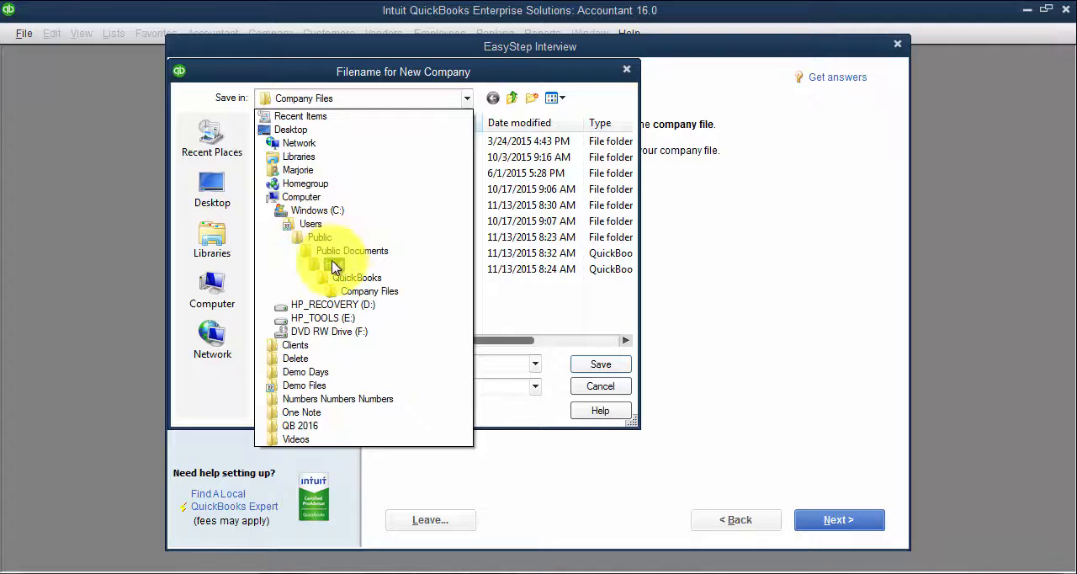
{"action": "left_click", "coordinate": [516, 305]}
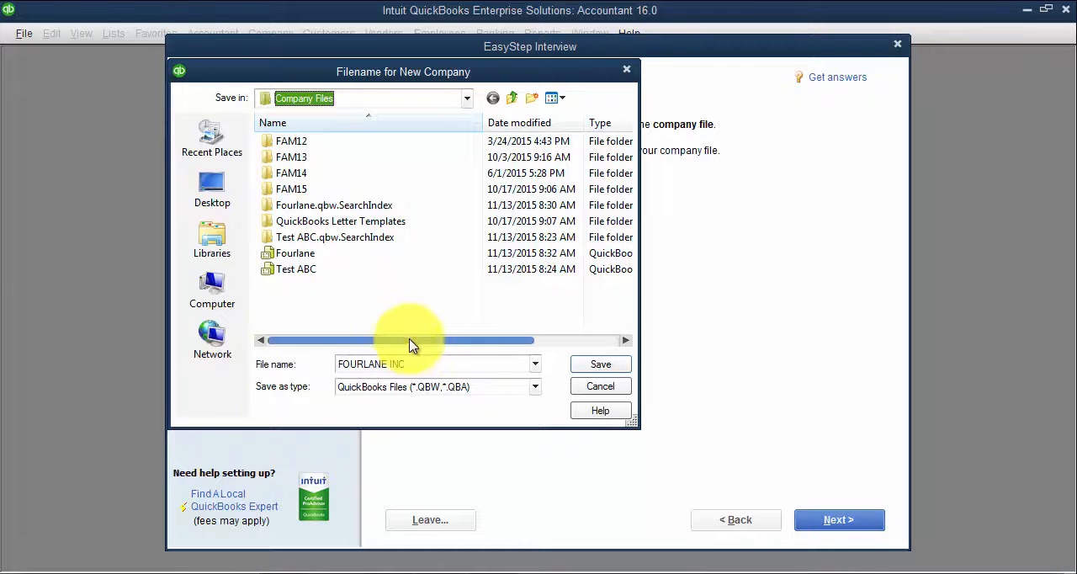
{"action": "left_click", "coordinate": [597, 364]}
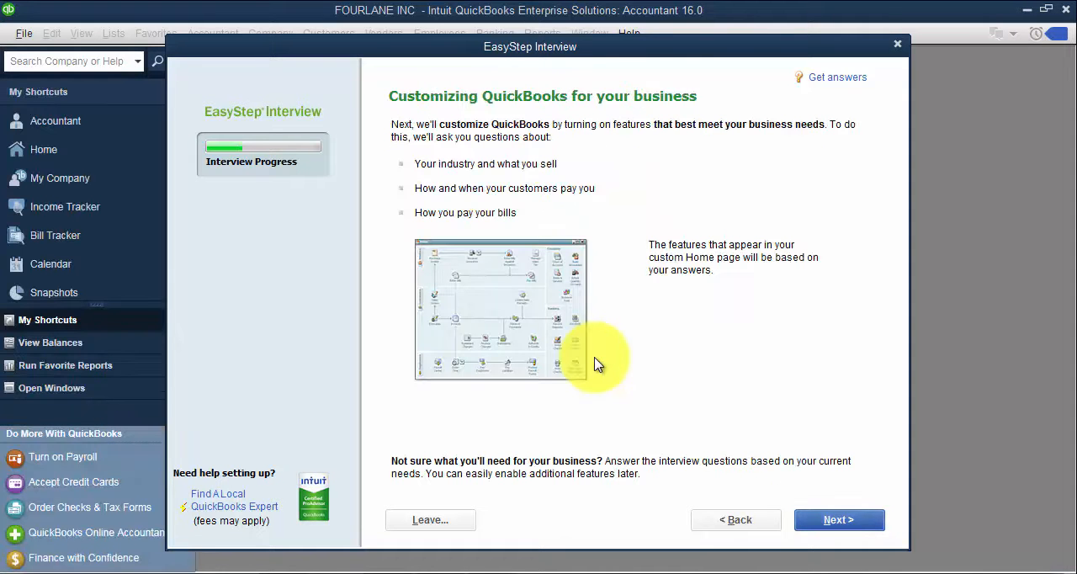
Proceed to the business customization questions and specify that the company sells services only
{"action": "left_click", "coordinate": [839, 521]}
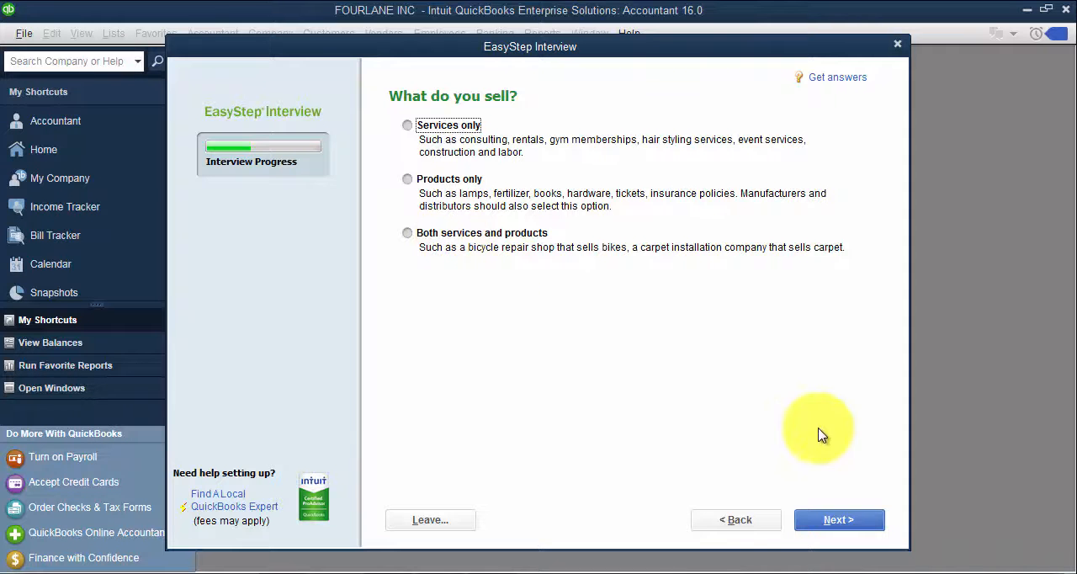
{"action": "left_click", "coordinate": [841, 519]}
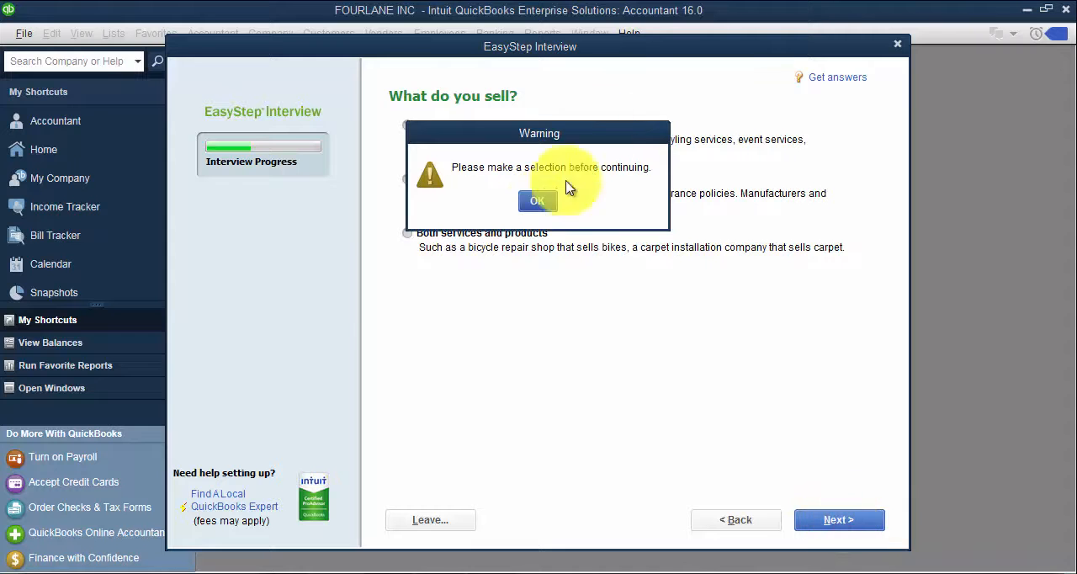
{"action": "left_click", "coordinate": [537, 202]}
{"action": "left_click", "coordinate": [409, 126]}
{"action": "left_click", "coordinate": [832, 516]}
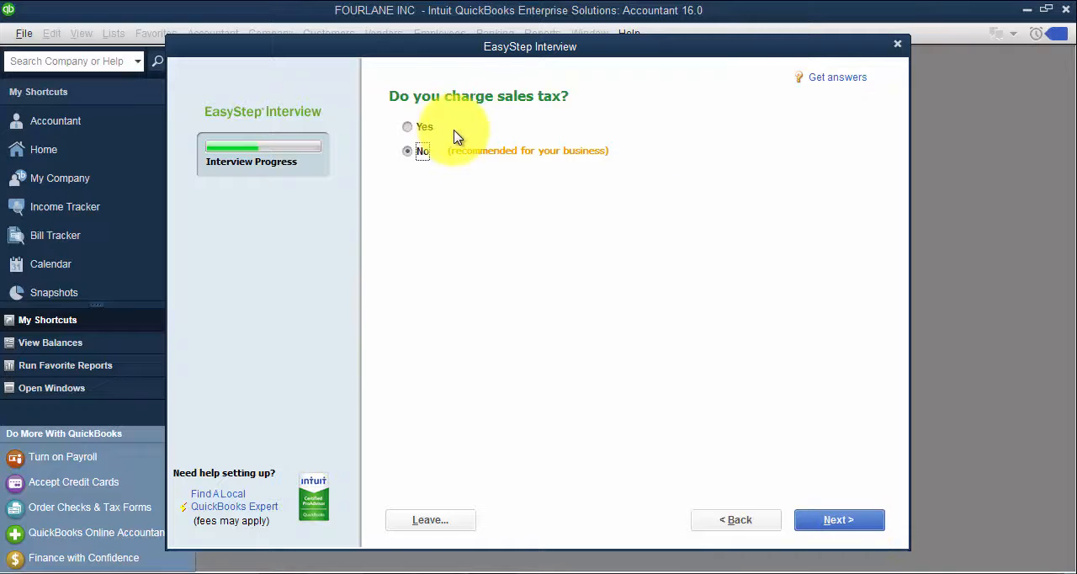
Answer Yes to charging sales tax and keep Yes for creating estimates
{"action": "left_click", "coordinate": [409, 127]}
{"action": "left_click", "coordinate": [843, 519]}
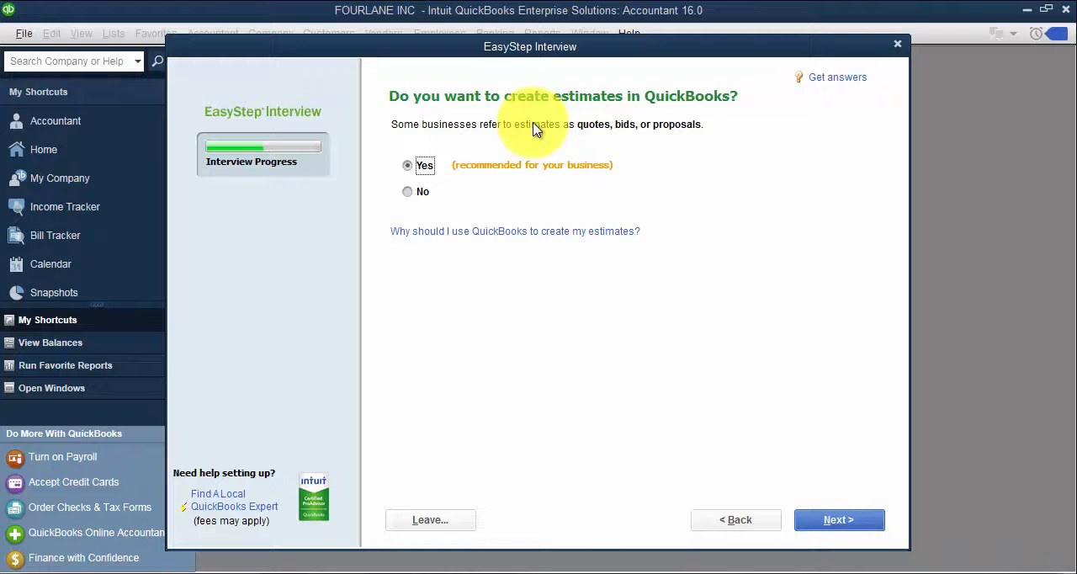
{"action": "left_click", "coordinate": [831, 521]}
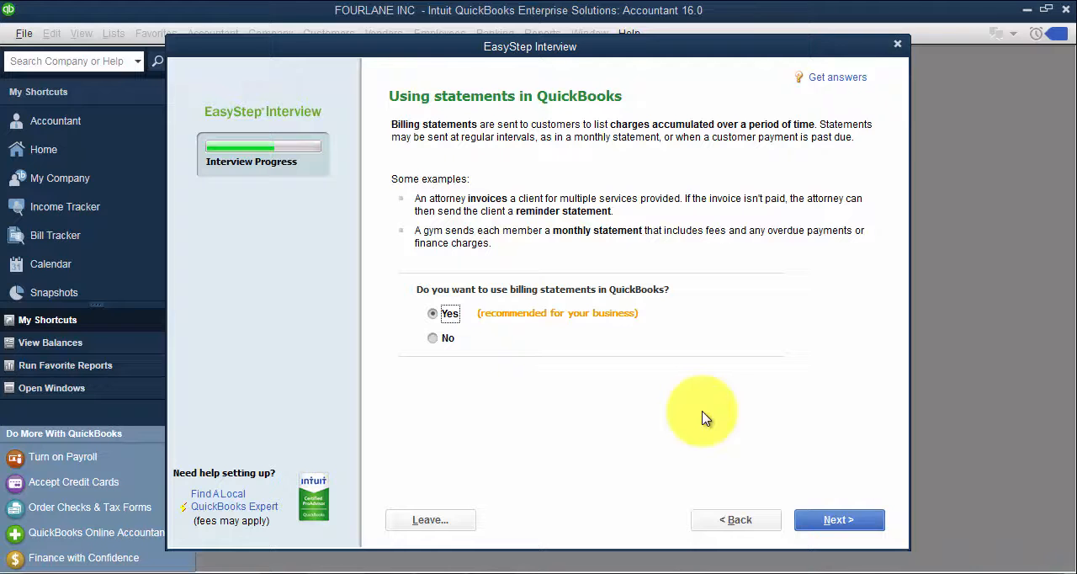
Answer No to using billing statements and keep Yes for progress invoicing
{"action": "left_click", "coordinate": [432, 337]}
{"action": "left_click", "coordinate": [833, 519]}
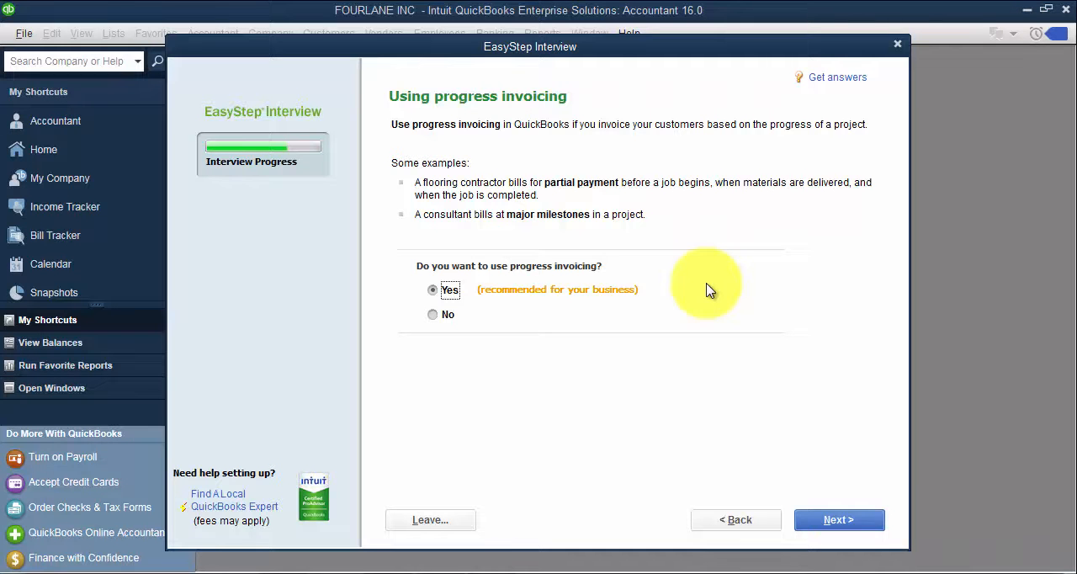
{"action": "left_click", "coordinate": [833, 522]}
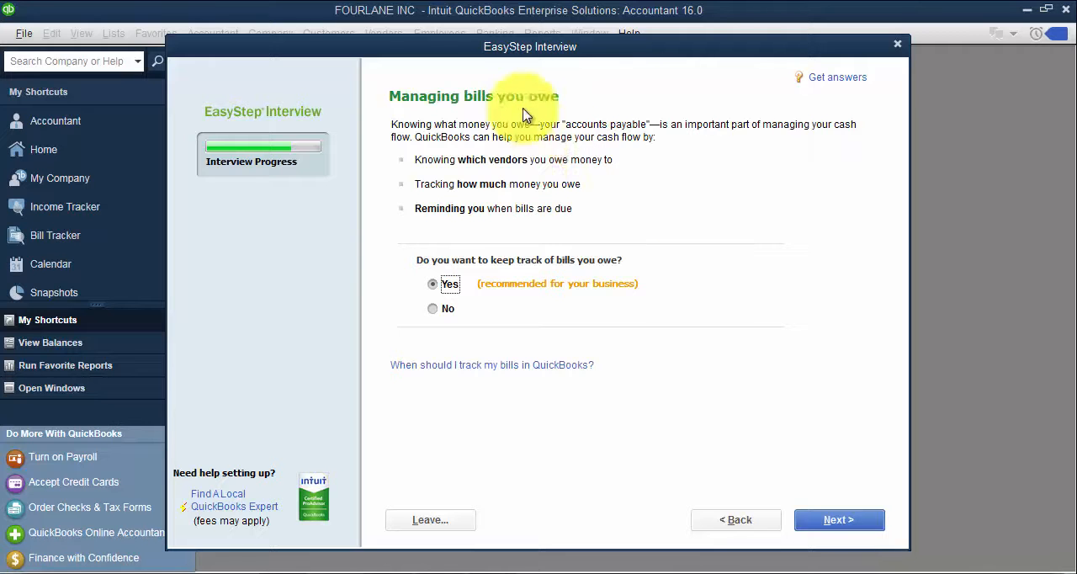
Keep Yes for tracking bills owed and time and No for having employees, continuing up to the finance start date question
{"action": "left_click", "coordinate": [872, 528]}
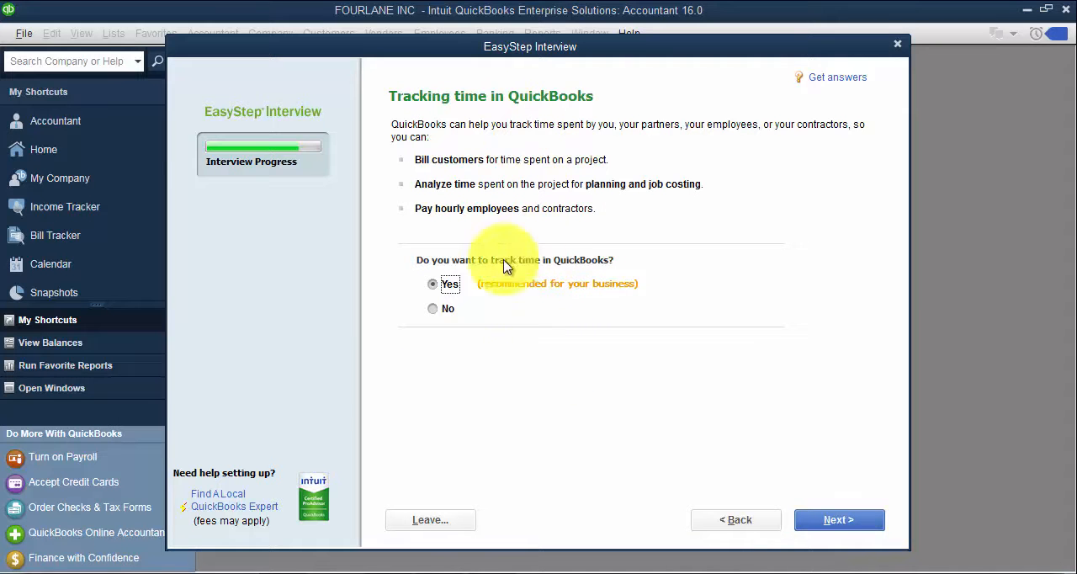
{"action": "left_click", "coordinate": [835, 519]}
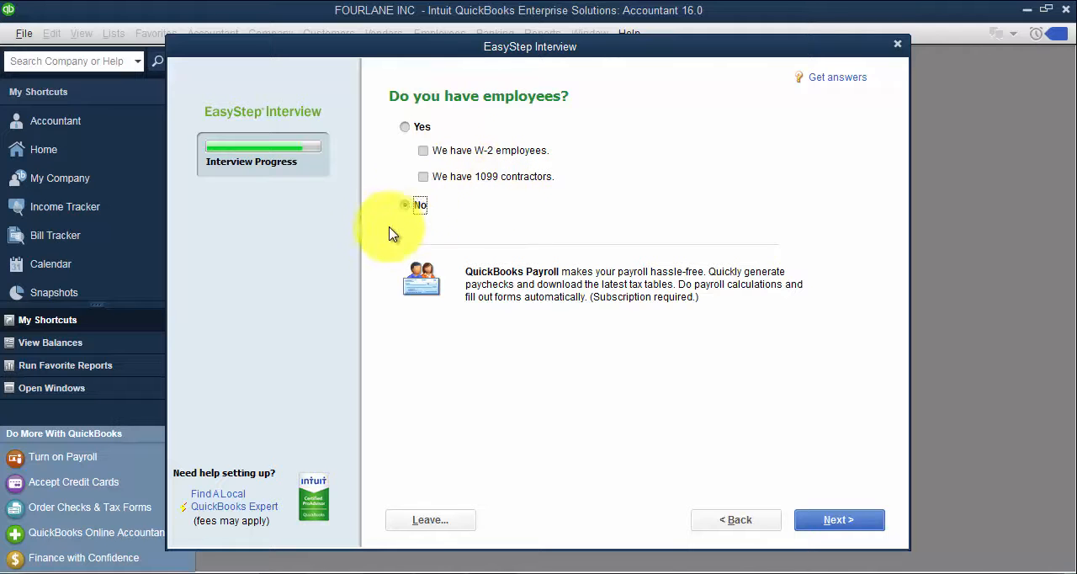
{"action": "left_click", "coordinate": [829, 522]}
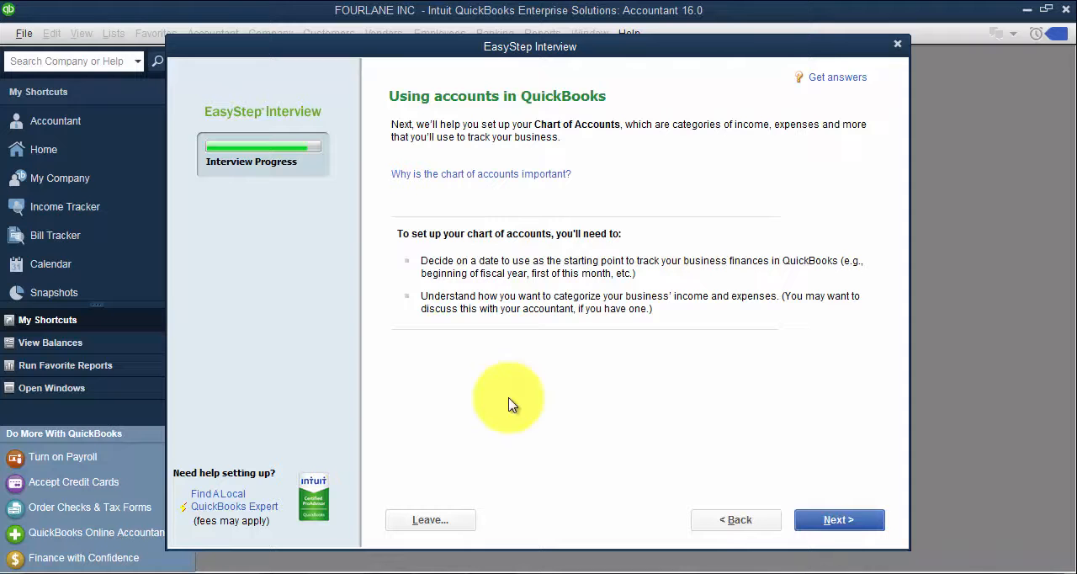
{"action": "left_click", "coordinate": [849, 519]}
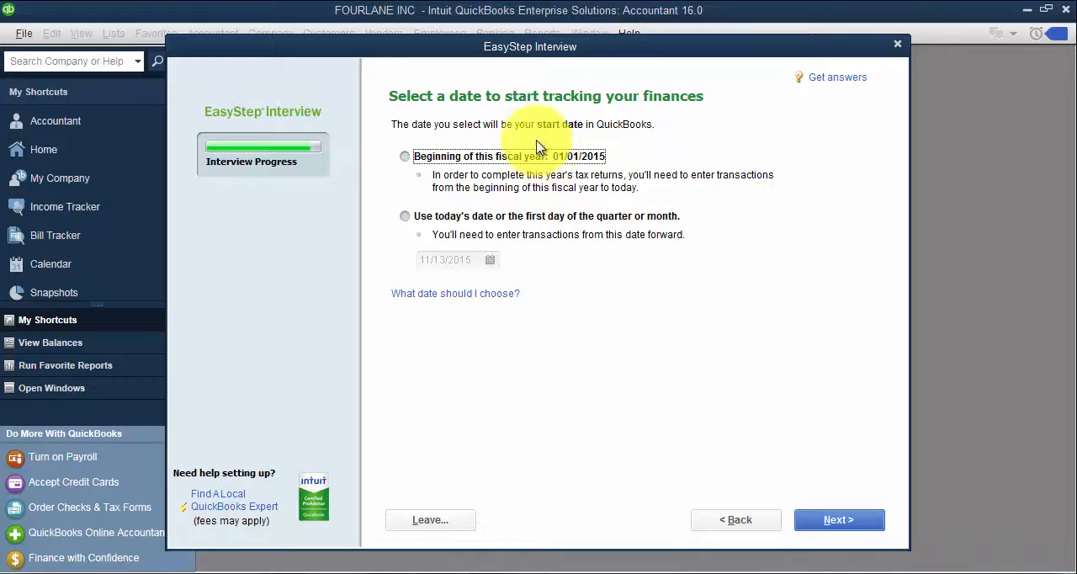
Choose the beginning of this fiscal year, 01/01/2015, as the finance tracking start date and continue to the income and expense accounts
{"action": "left_click", "coordinate": [401, 159]}
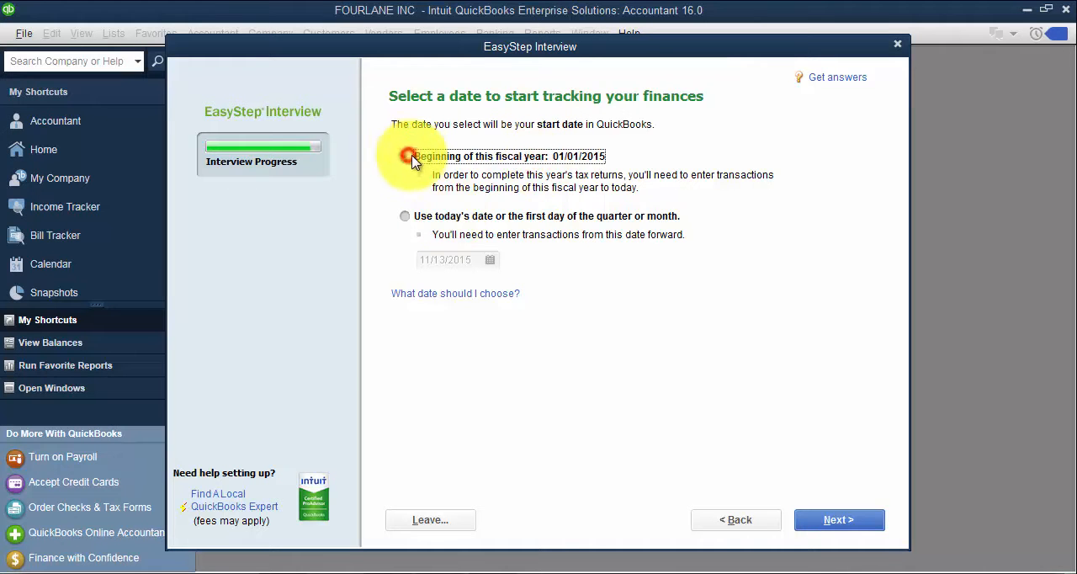
{"action": "left_click", "coordinate": [831, 522]}
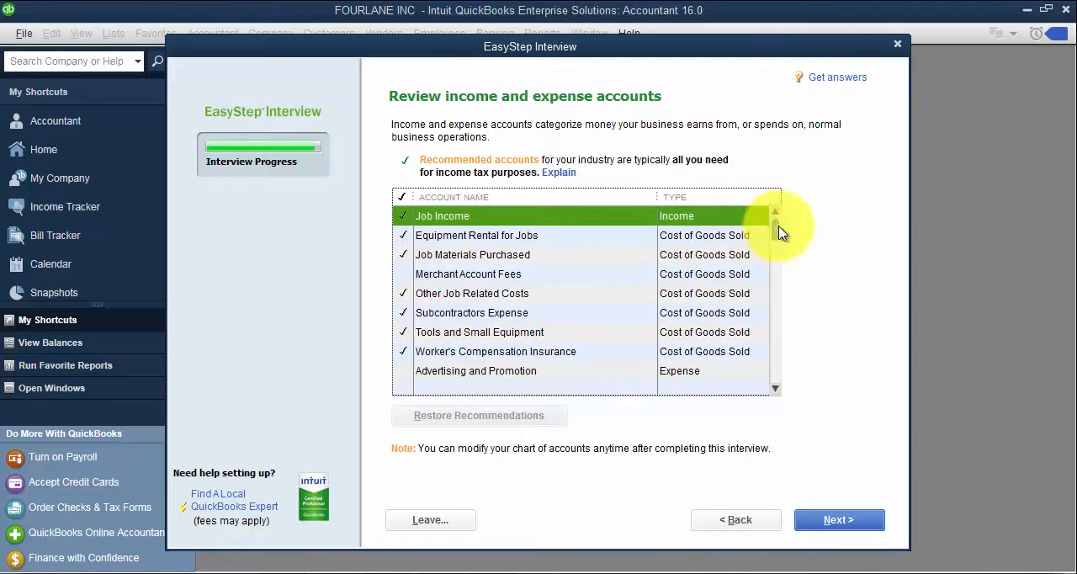
Include the Advertising and Promotion and the Dues and Subscriptions expense accounts in the recommended account list
{"action": "left_click_drag", "start_coordinate": [775, 228], "coordinate": [777, 242]}
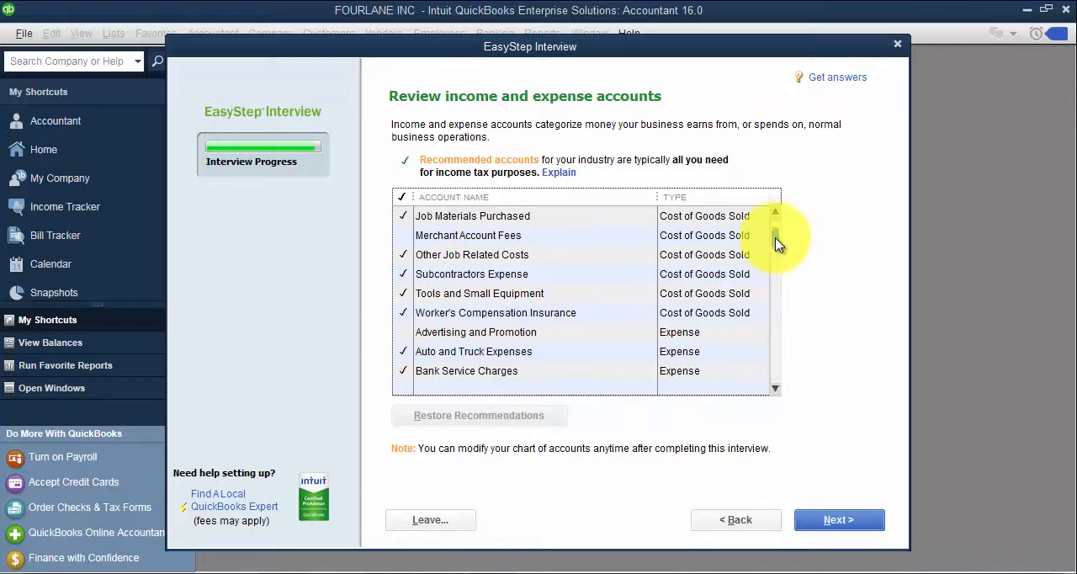
{"action": "left_click", "coordinate": [404, 331]}
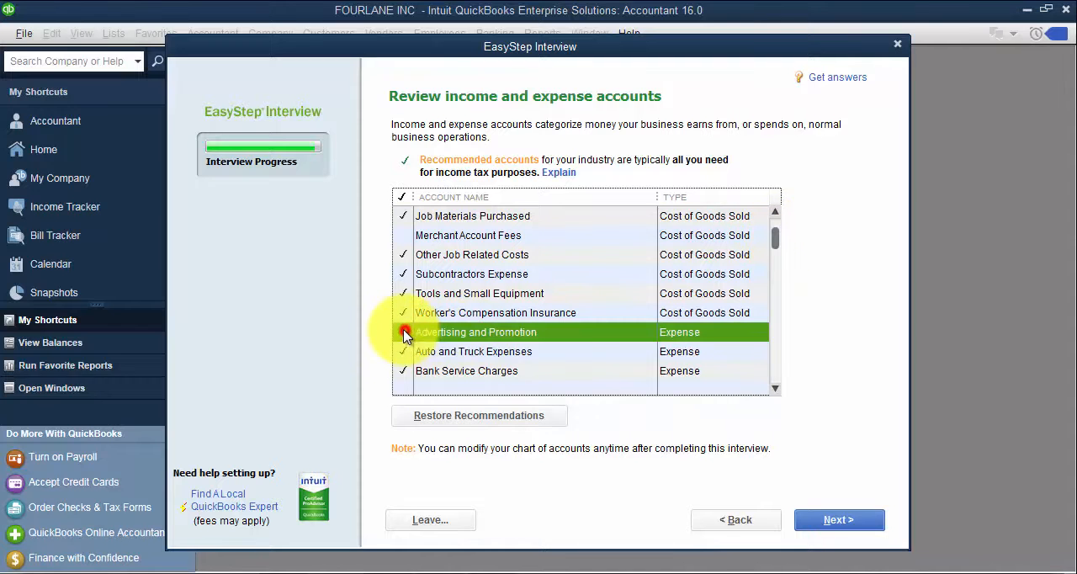
{"action": "left_click", "coordinate": [775, 388]}
{"action": "left_click", "coordinate": [775, 388]}
{"action": "left_click", "coordinate": [774, 389]}
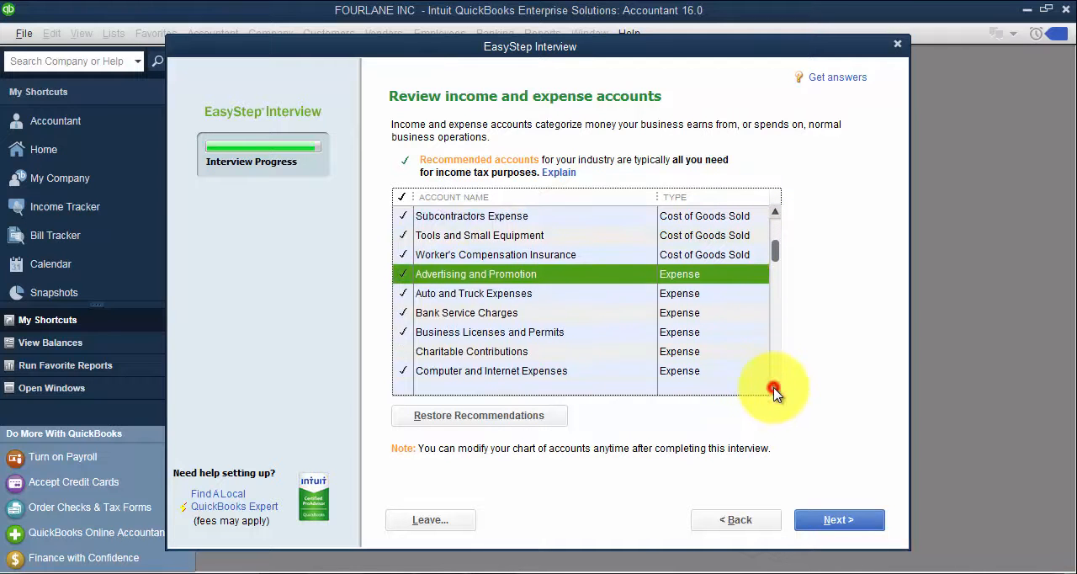
{"action": "left_click", "coordinate": [774, 389]}
{"action": "left_click", "coordinate": [775, 388]}
{"action": "left_click", "coordinate": [775, 389]}
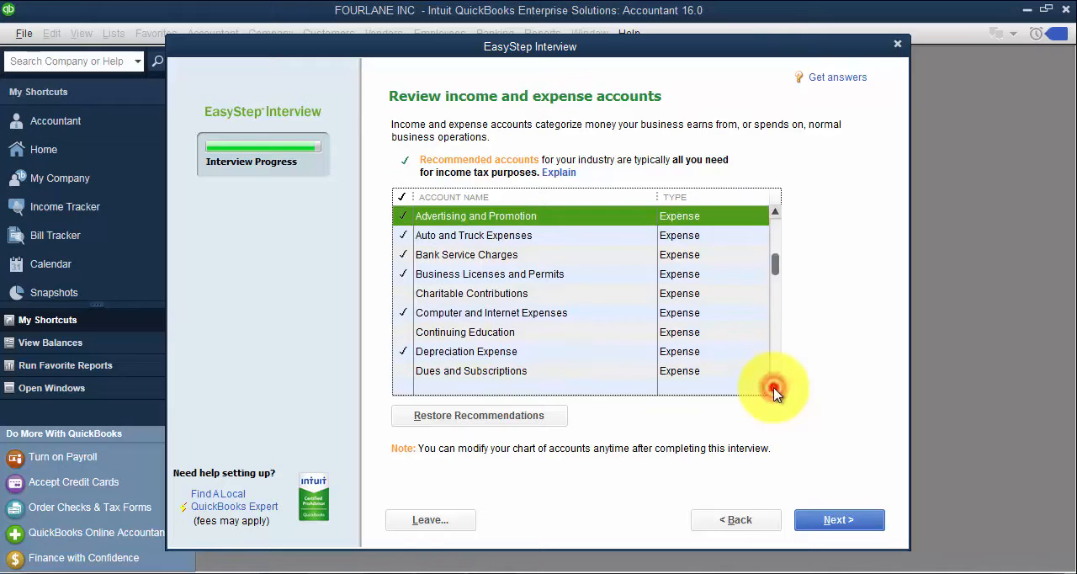
{"action": "left_click", "coordinate": [403, 370]}
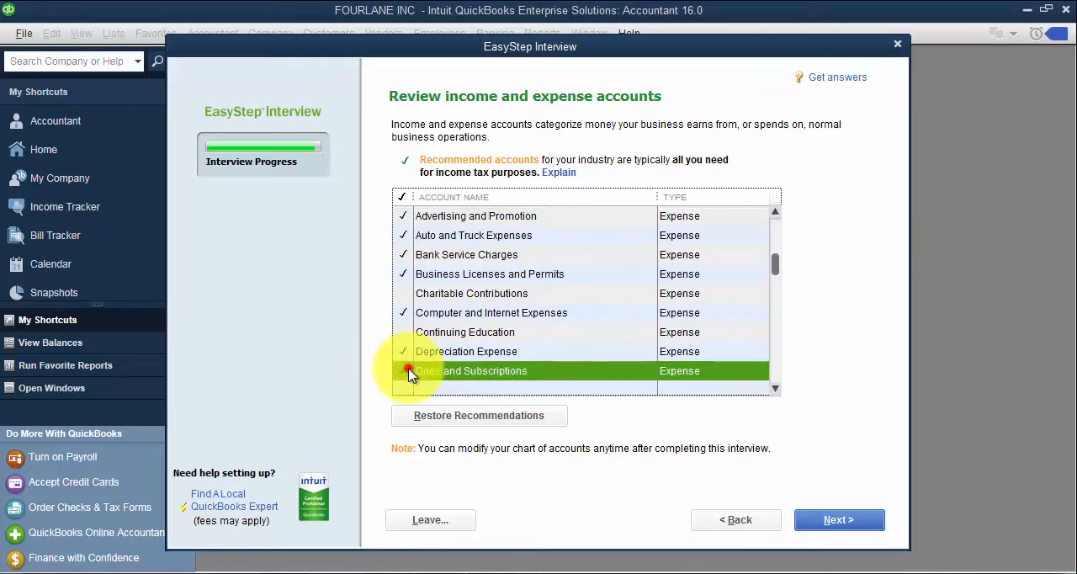
Include the Health Insurance expense account under Insurance Expense and accept the reviewed account list
{"action": "left_click", "coordinate": [775, 389]}
{"action": "left_click", "coordinate": [775, 389]}
{"action": "left_click", "coordinate": [774, 389]}
{"action": "left_click", "coordinate": [774, 389]}
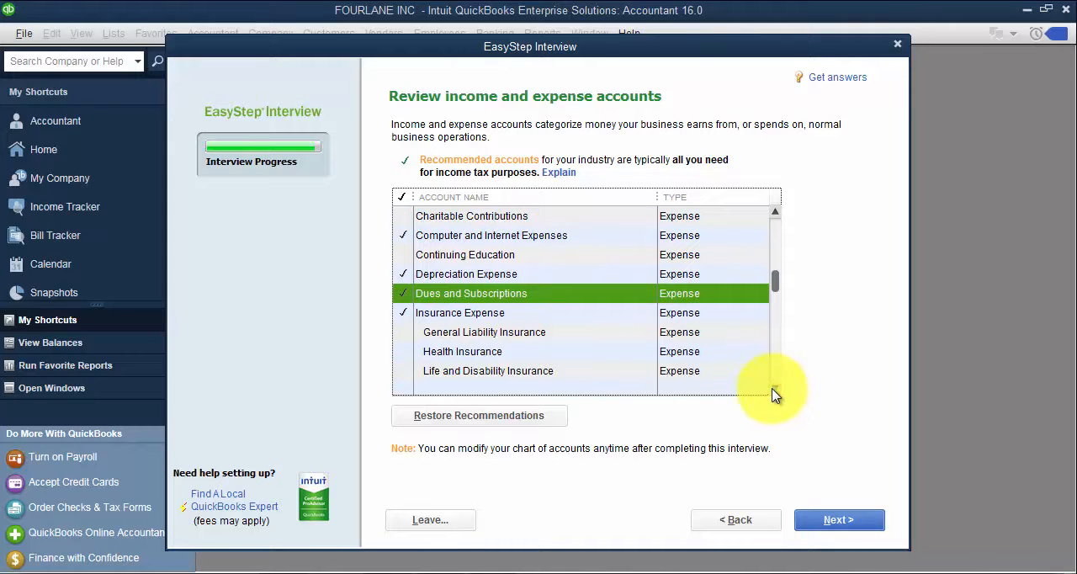
{"action": "left_click", "coordinate": [403, 351]}
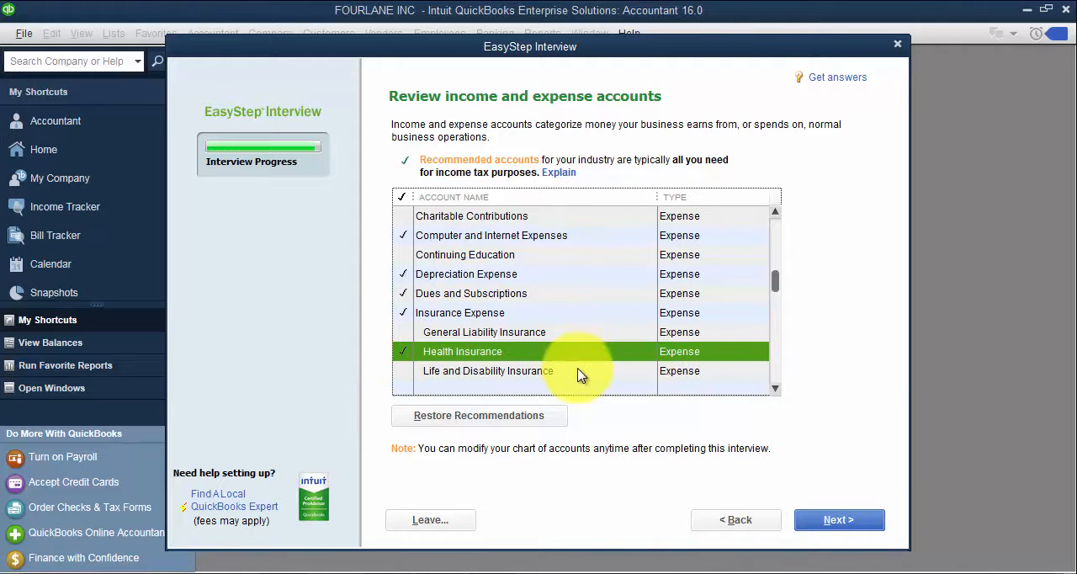
{"action": "left_click", "coordinate": [837, 521]}
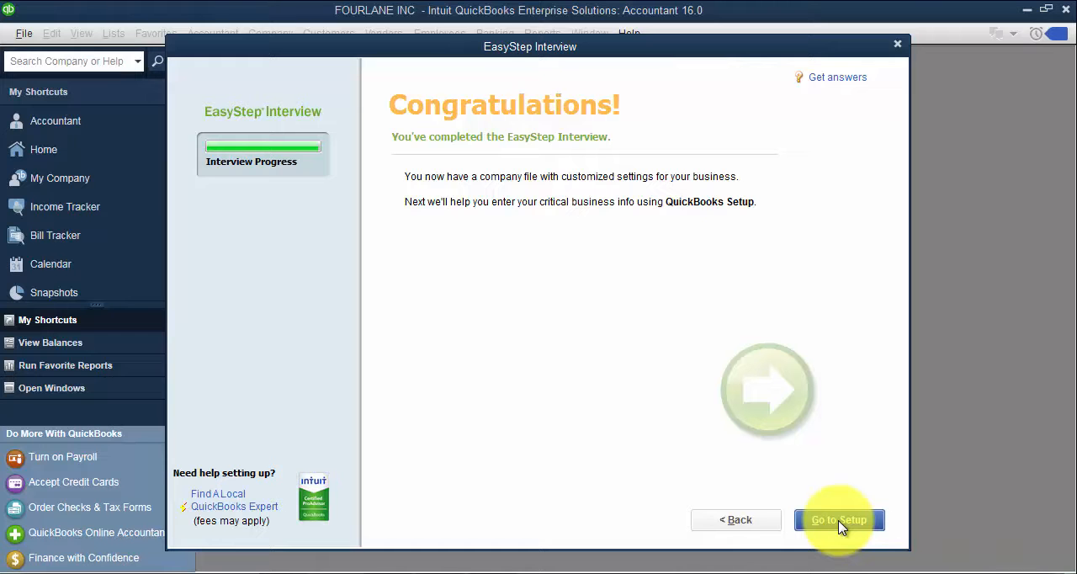
Leave the completed interview for QuickBooks Setup and deny Intuit Field Svc. Integration access to the company file
{"action": "left_click", "coordinate": [837, 520]}
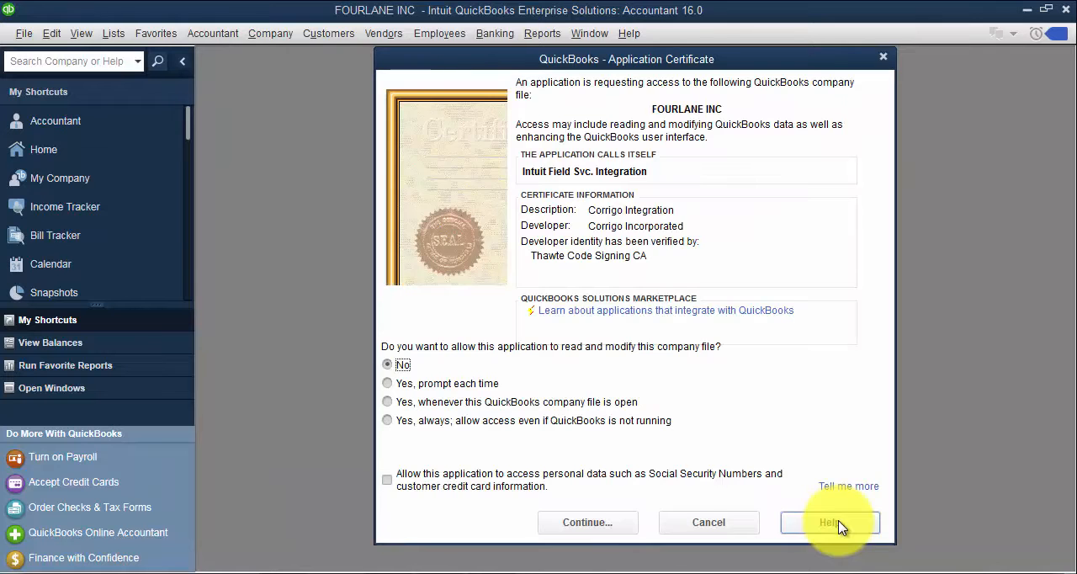
{"action": "left_click", "coordinate": [586, 522]}
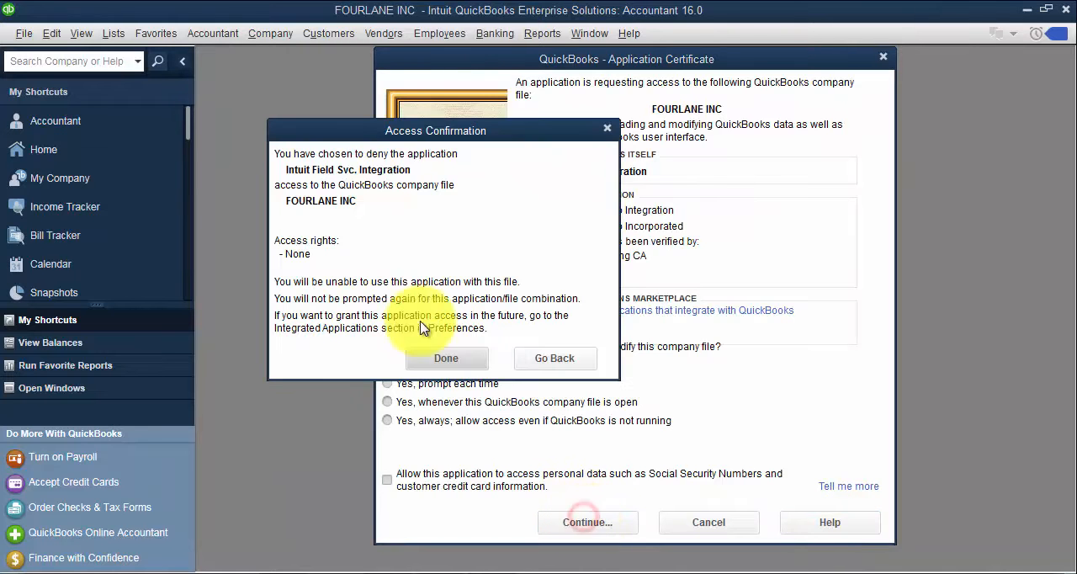
{"action": "left_click", "coordinate": [447, 356]}
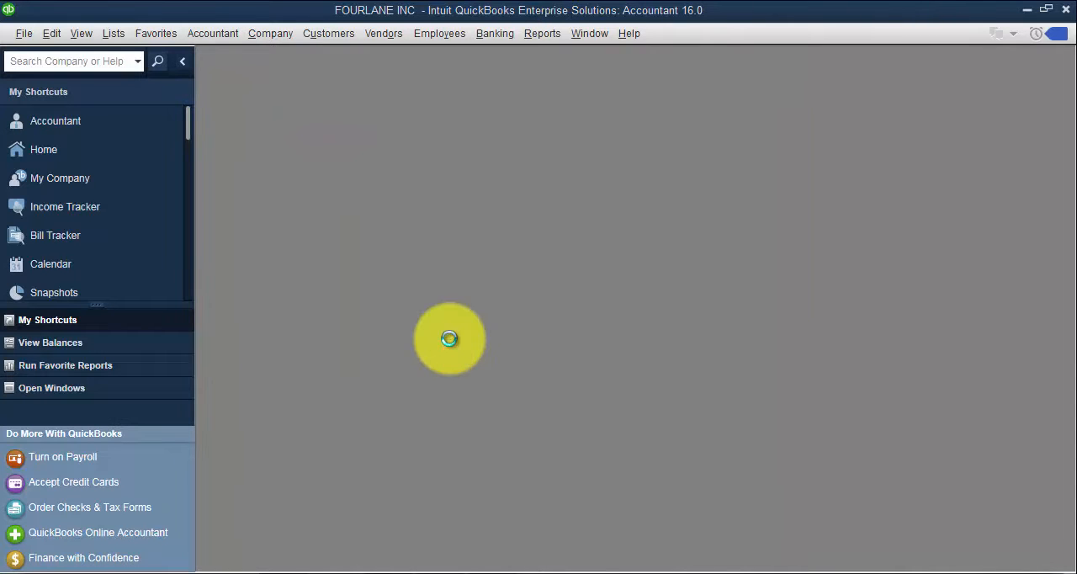